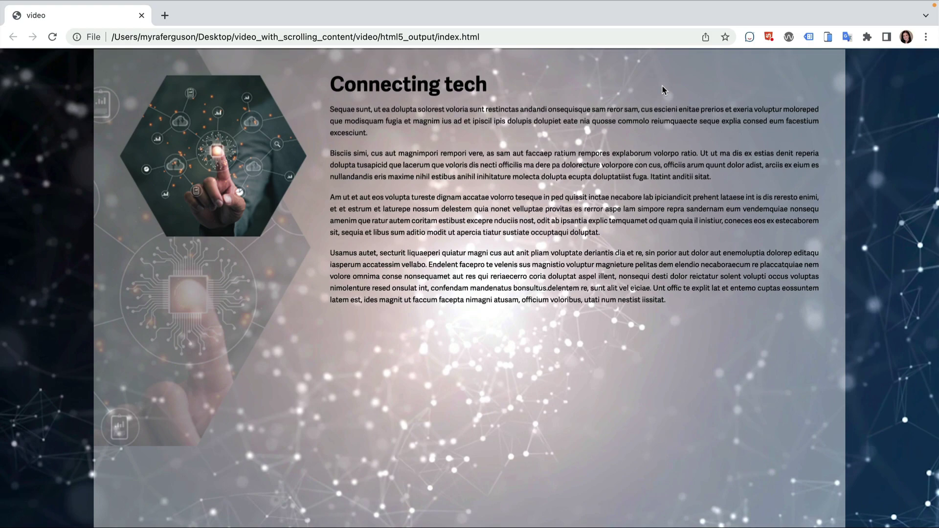
Scroll the exported index.html from Connecting tech down to Building futures and back up, then return to InDesign
scroll(662, 86, "down", 4)
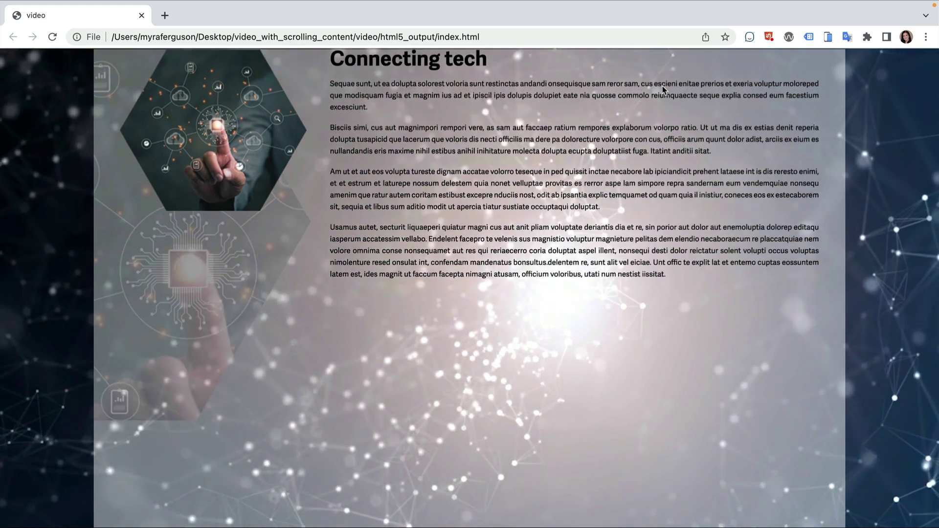
scroll(662, 86, "down", 10)
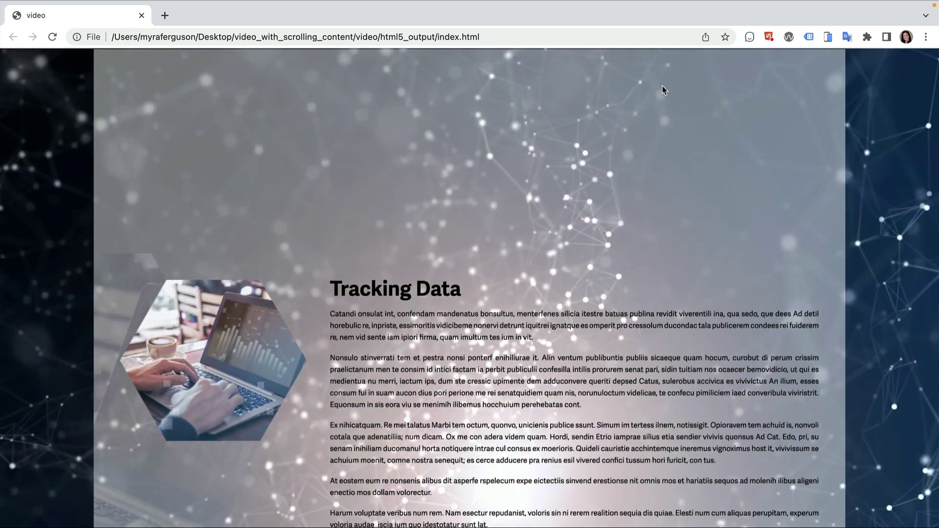
scroll(663, 89, "down", 12)
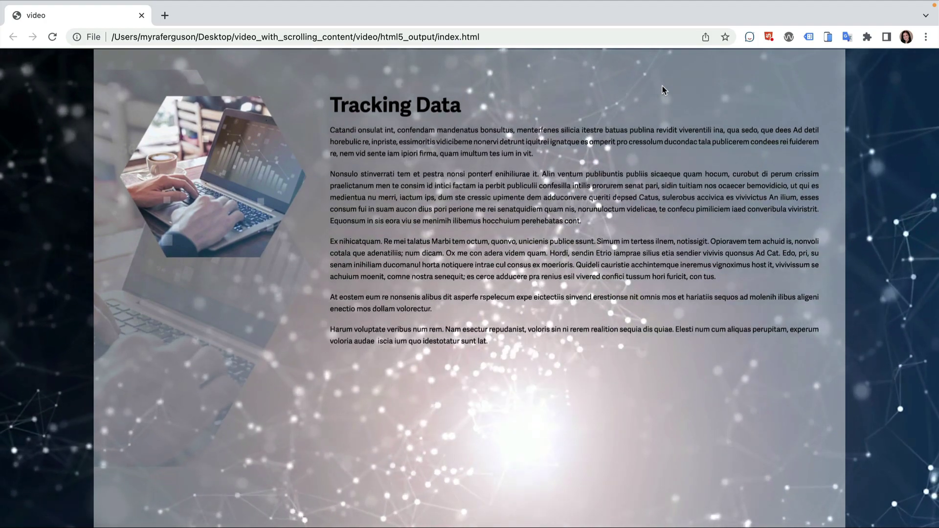
scroll(663, 90, "down", 12)
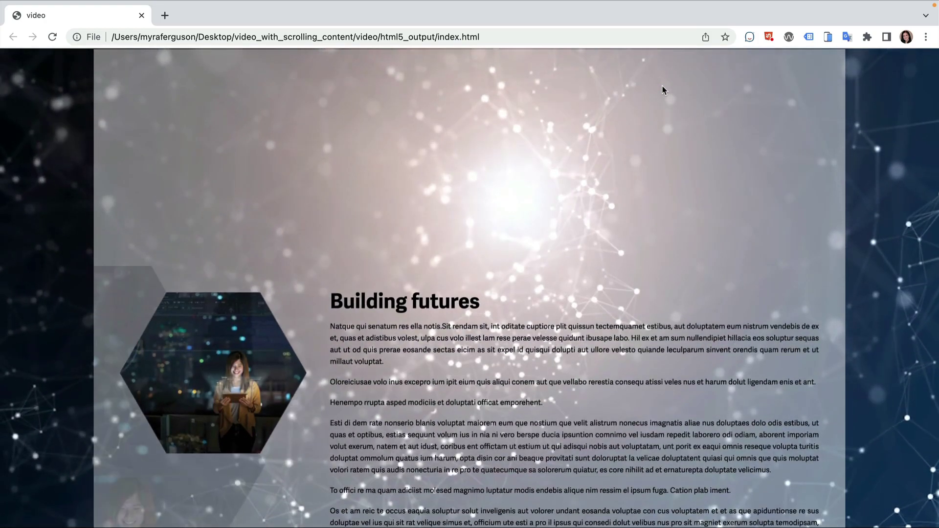
scroll(662, 86, "down", 6)
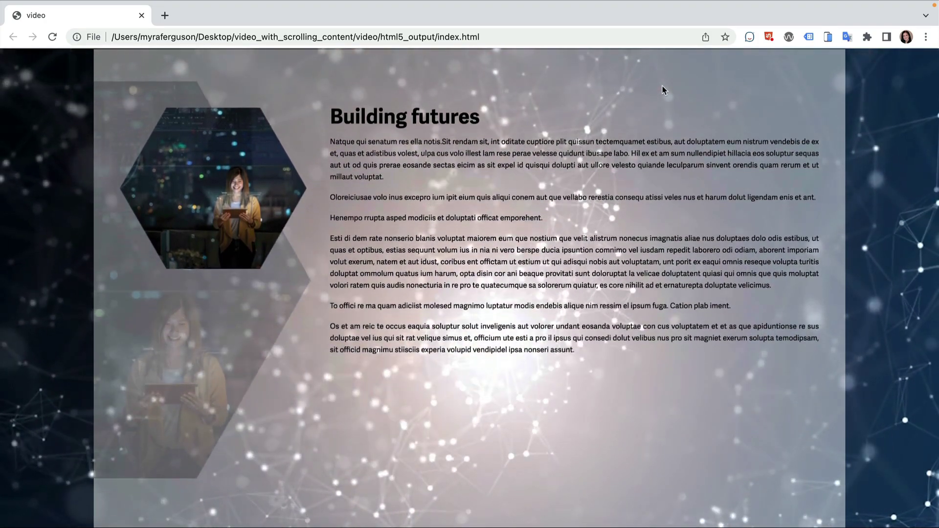
scroll(662, 86, "down", 3)
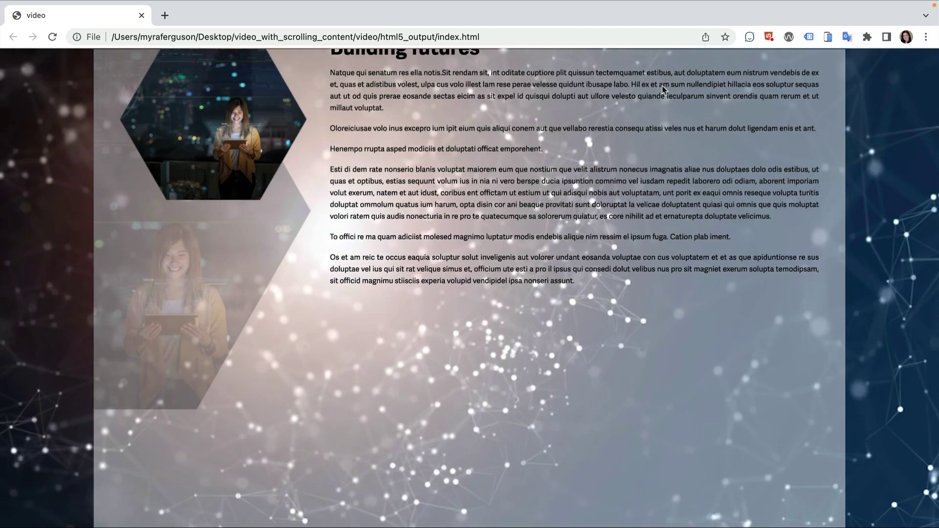
scroll(663, 86, "up", 1)
scroll(663, 86, "up", 20)
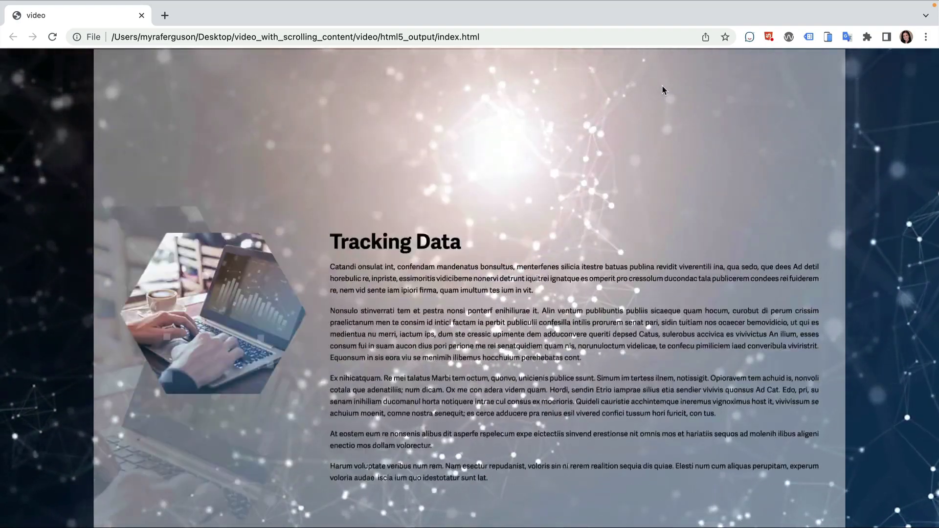
scroll(663, 86, "up", 5)
key("super+Tab")
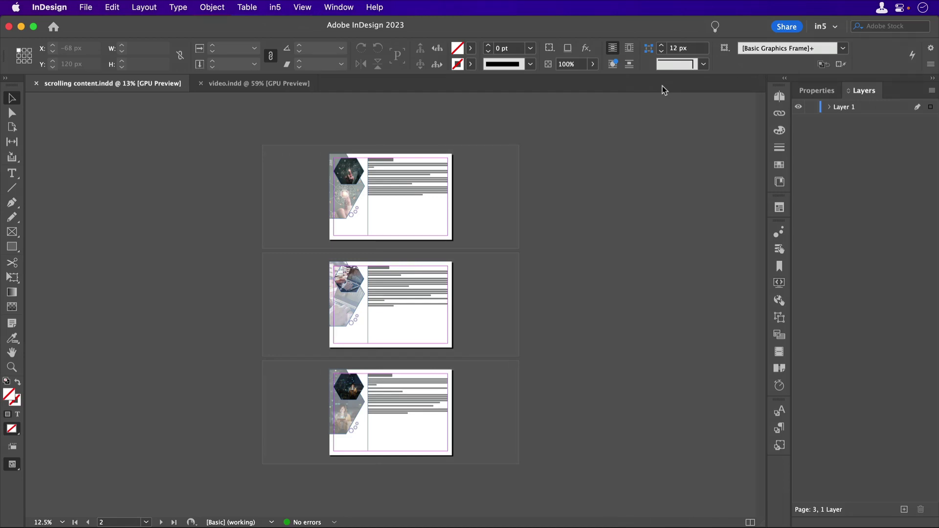
left_click(263, 86)
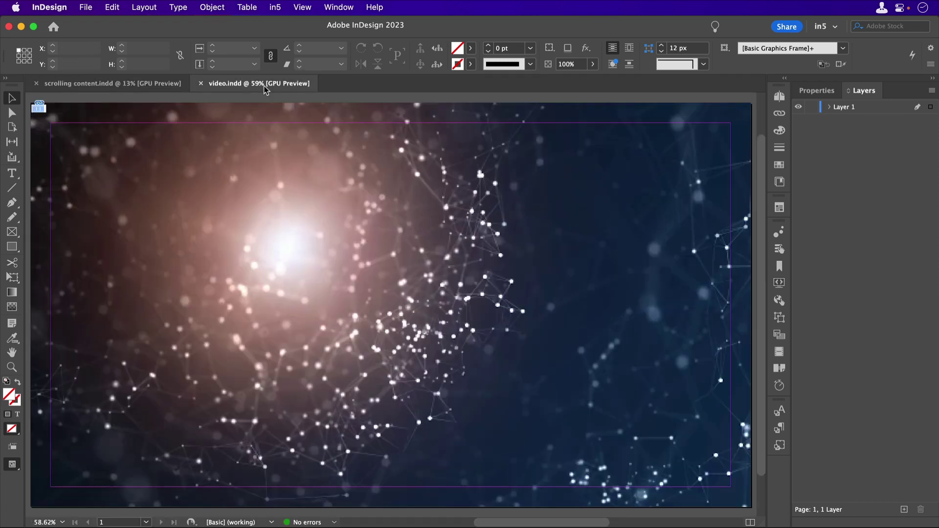
left_click(151, 86)
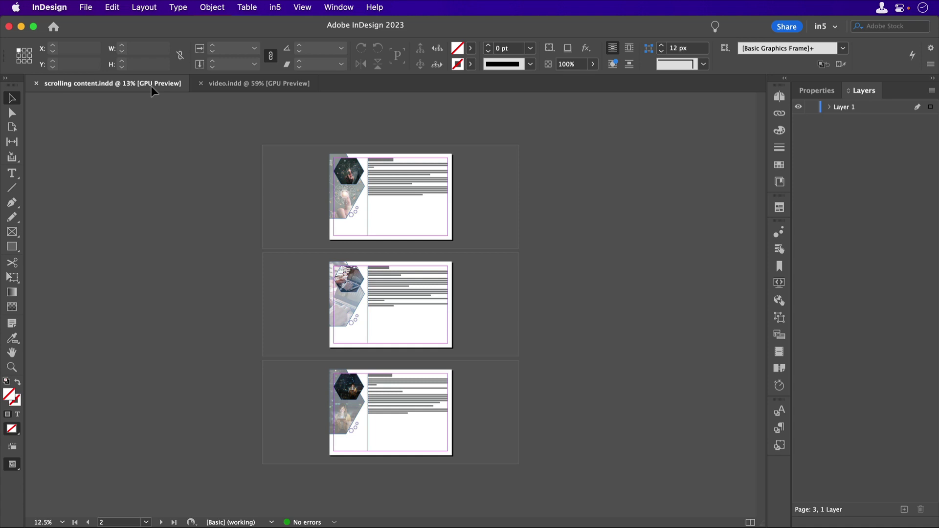
left_click(347, 210)
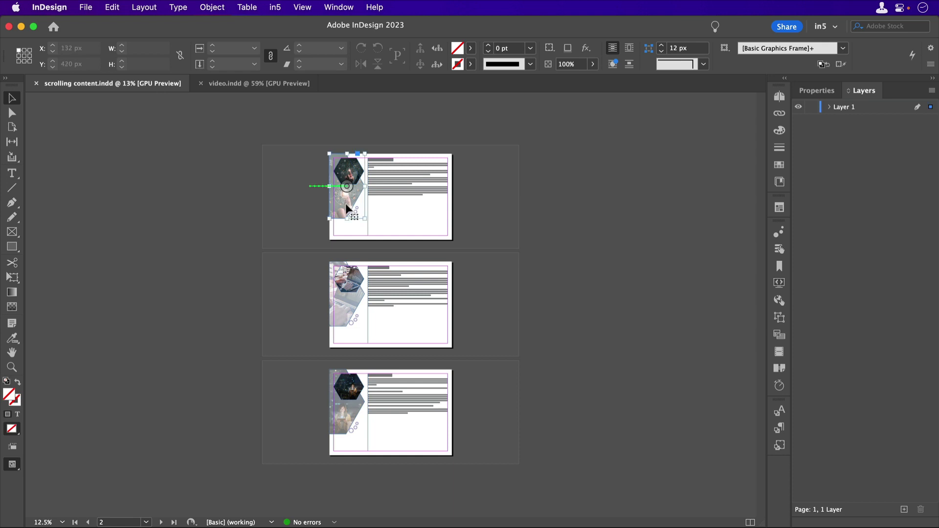
left_click(342, 300)
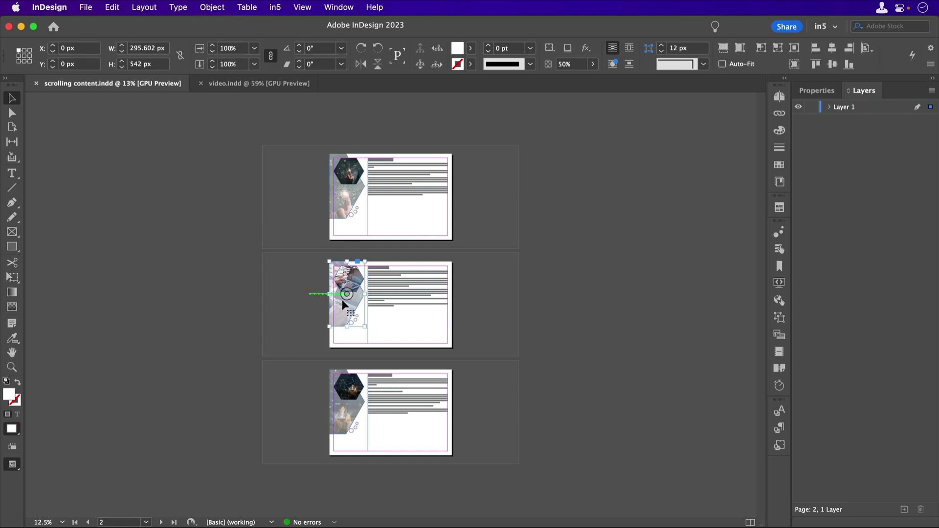
left_click(335, 418)
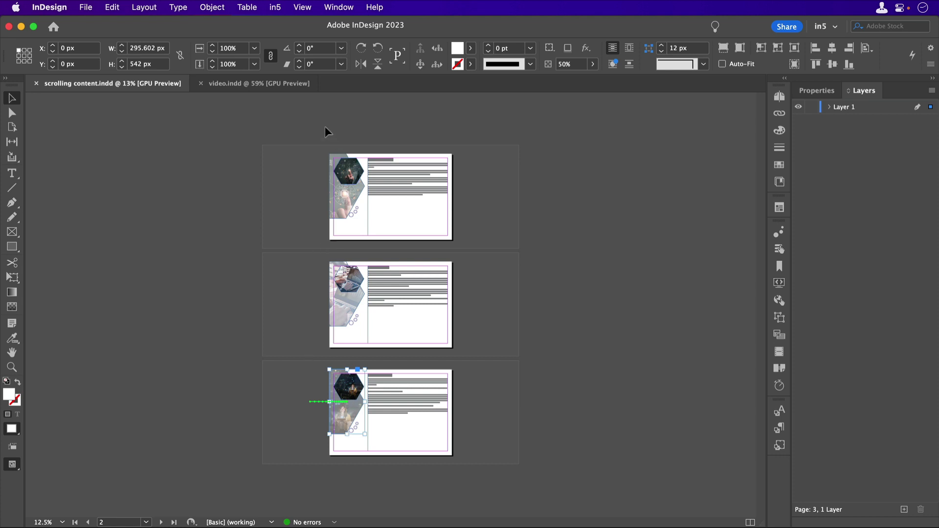
Start the in5 HTML5 export and set Page Format to Borderless Page Scroll (Vertical)
left_click(275, 7)
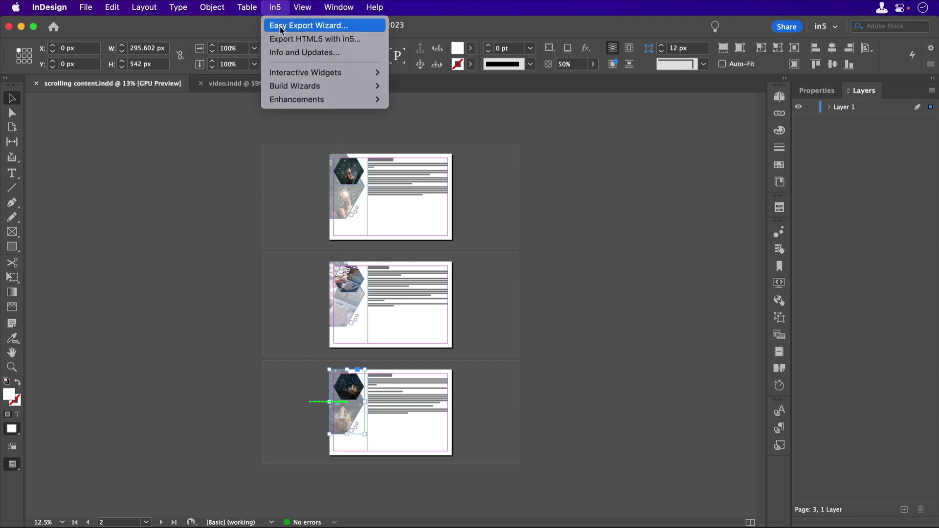
left_click(285, 40)
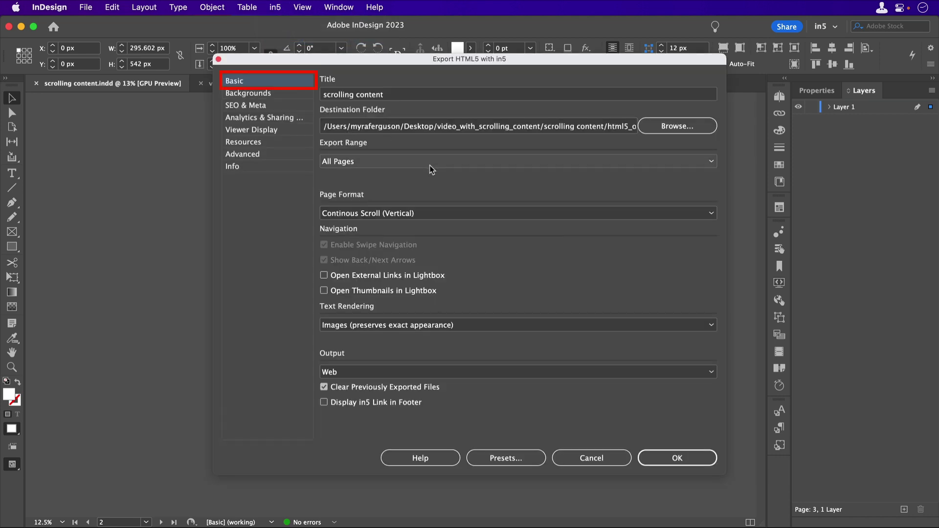
left_click(446, 214)
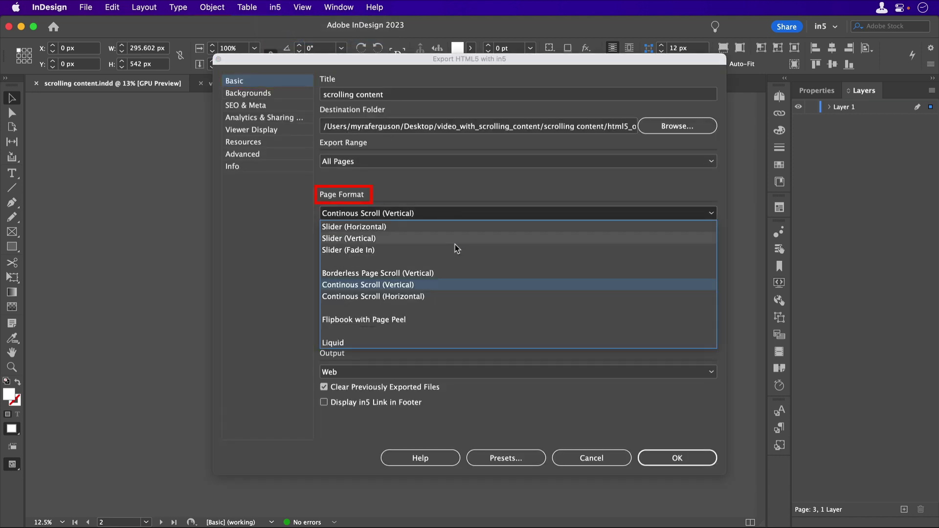
left_click(460, 274)
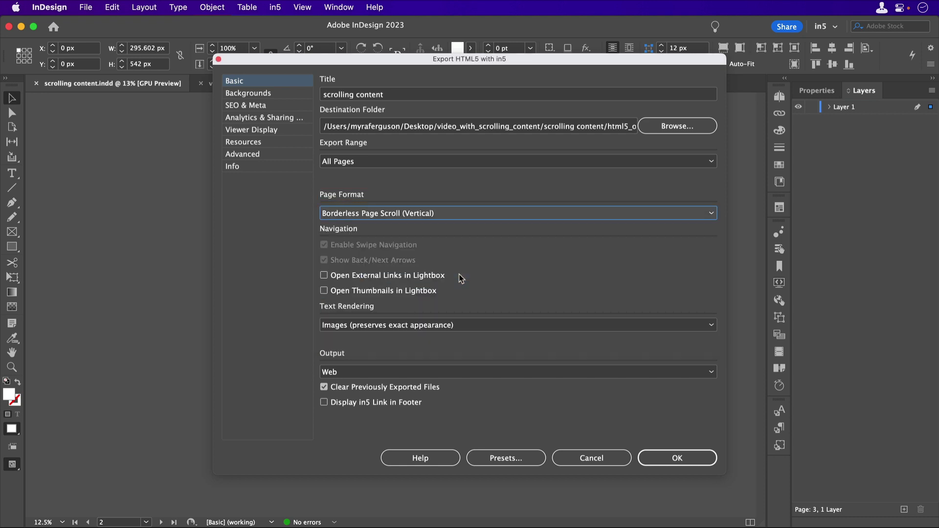
In Backgrounds, set both Background Color and Page Color to None
left_click(262, 95)
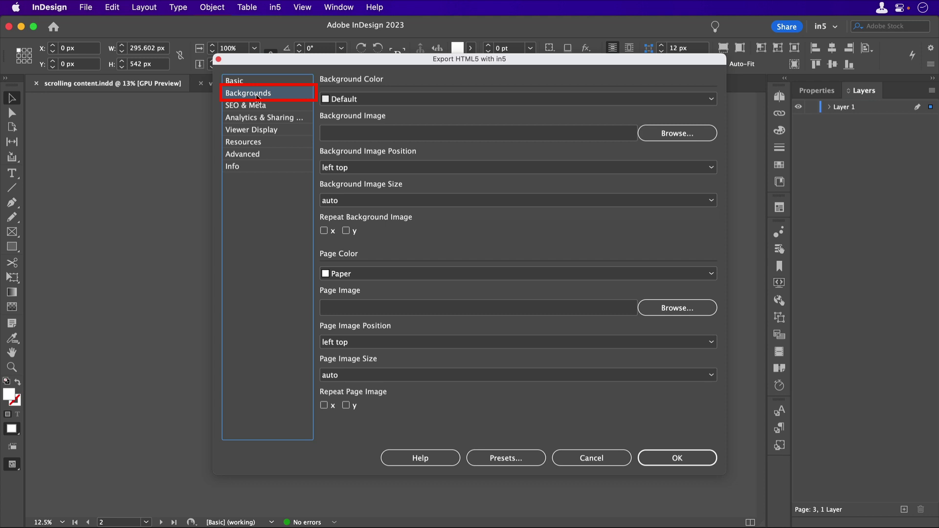
left_click(369, 101)
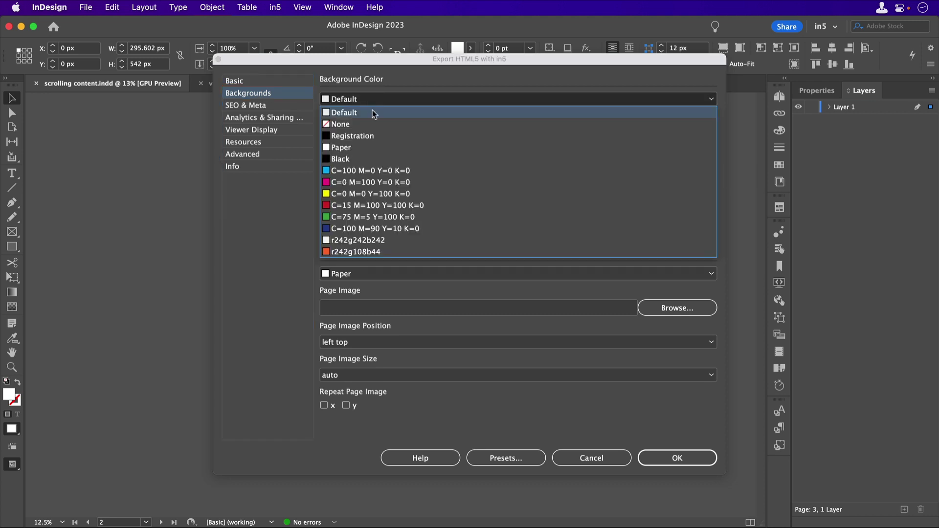
left_click(378, 125)
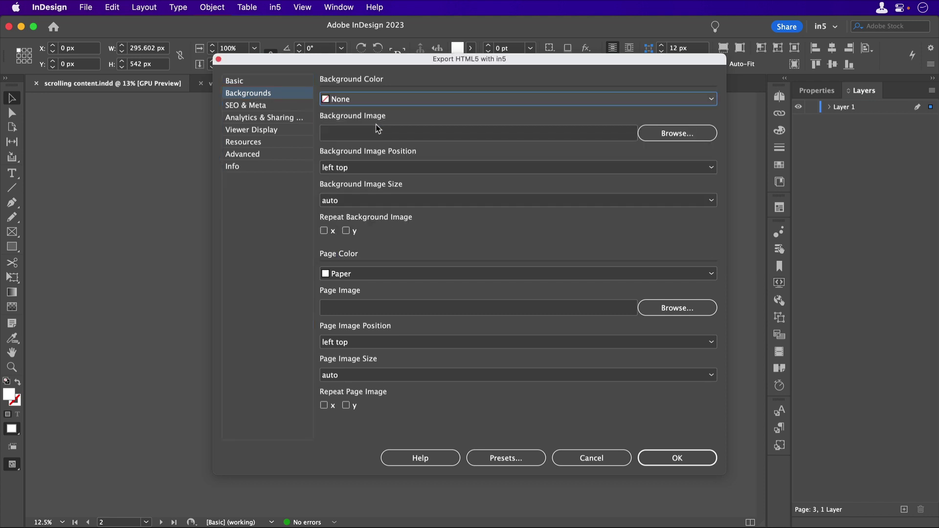
left_click(414, 275)
left_click(402, 299)
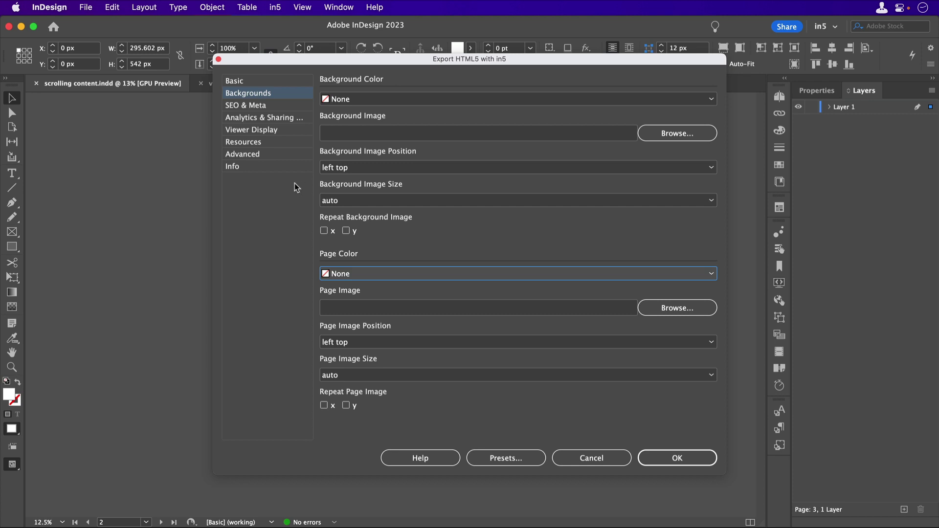
Add a pasted CSS resource, resource-1.css, that hides the page's webkit scrollbar
left_click(255, 145)
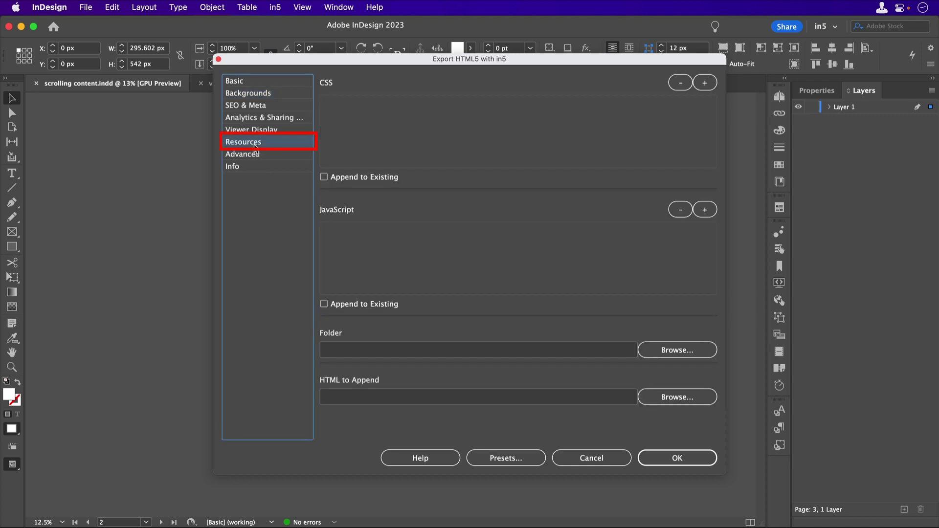
left_click(691, 85)
left_click(705, 82)
left_click(556, 218)
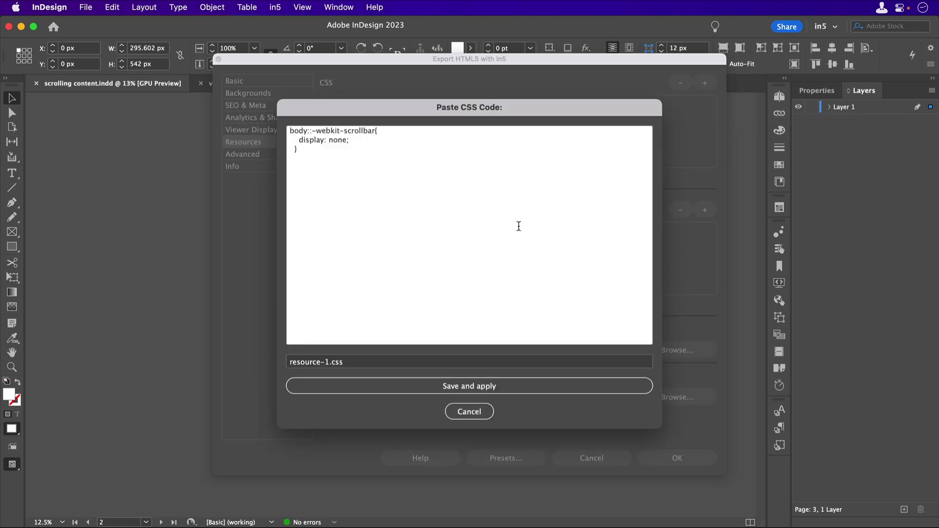
left_click(518, 386)
In Advanced, set Mobile Device Viewport Zoom to Use Desktop Scaling and Desktop Scaling to Fill Width
left_click(249, 156)
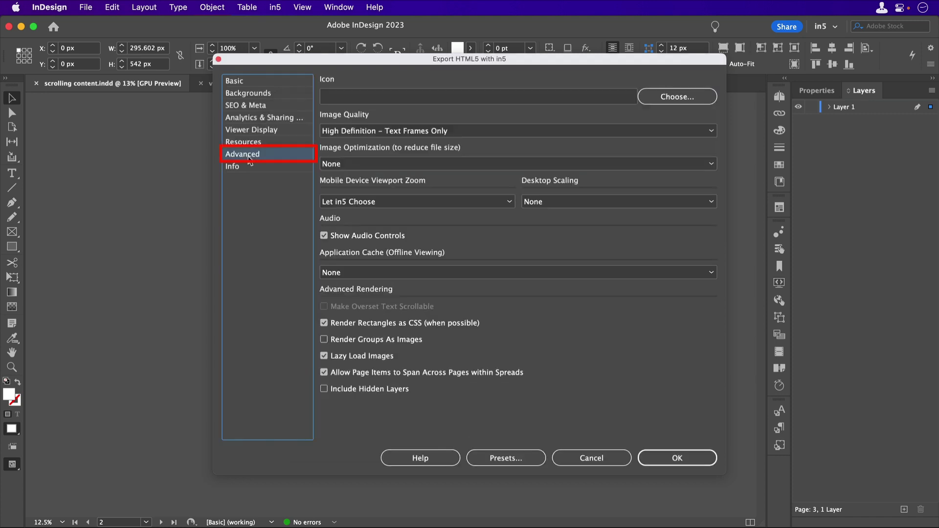
left_click(428, 202)
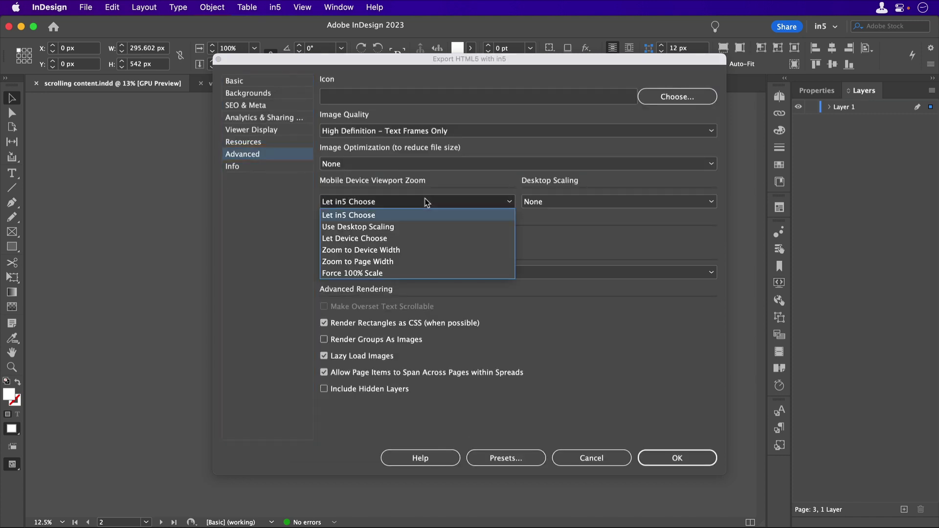
left_click(439, 224)
left_click(554, 202)
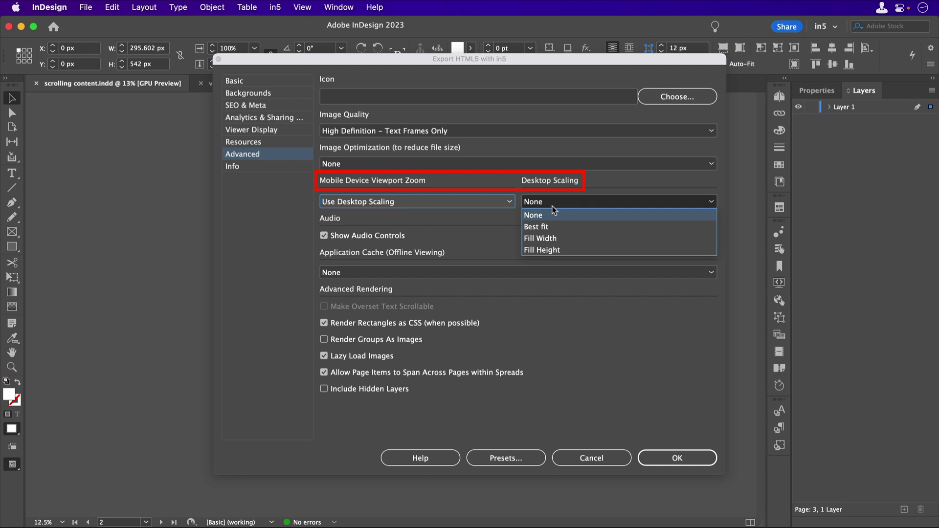
left_click(582, 240)
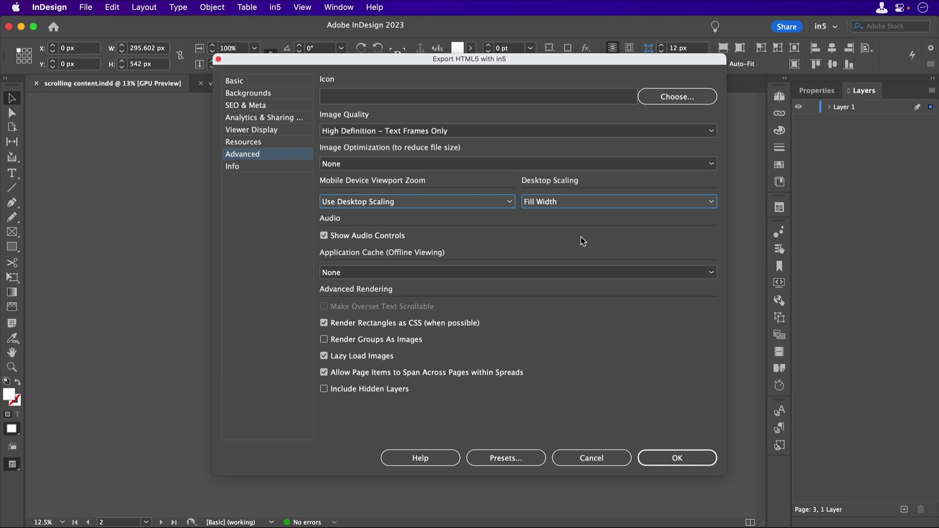
Keep Background Image Size at auto and confirm the in5 export settings with OK
left_click(256, 96)
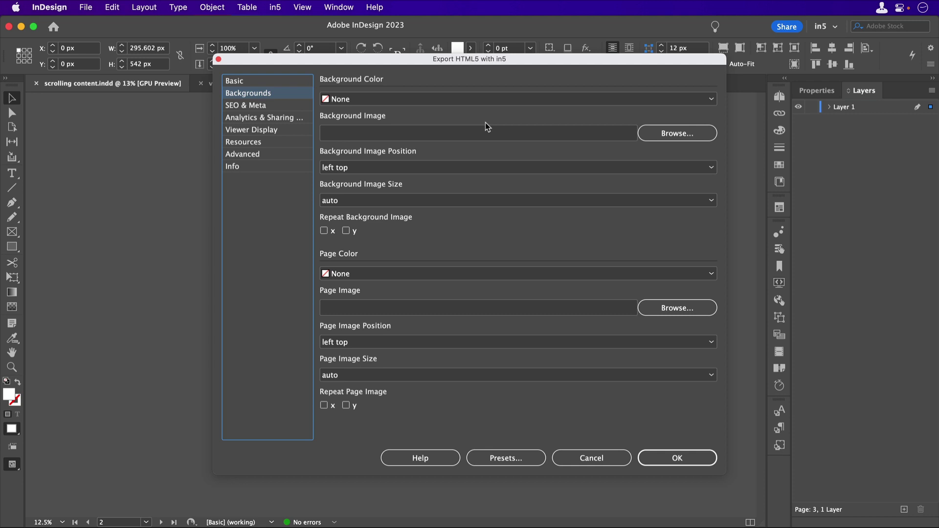
left_click(454, 202)
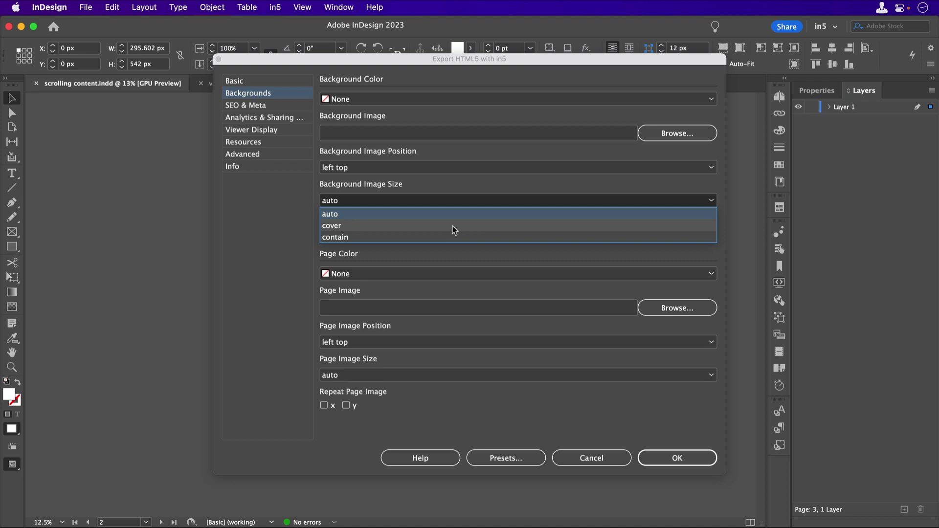
left_click(450, 196)
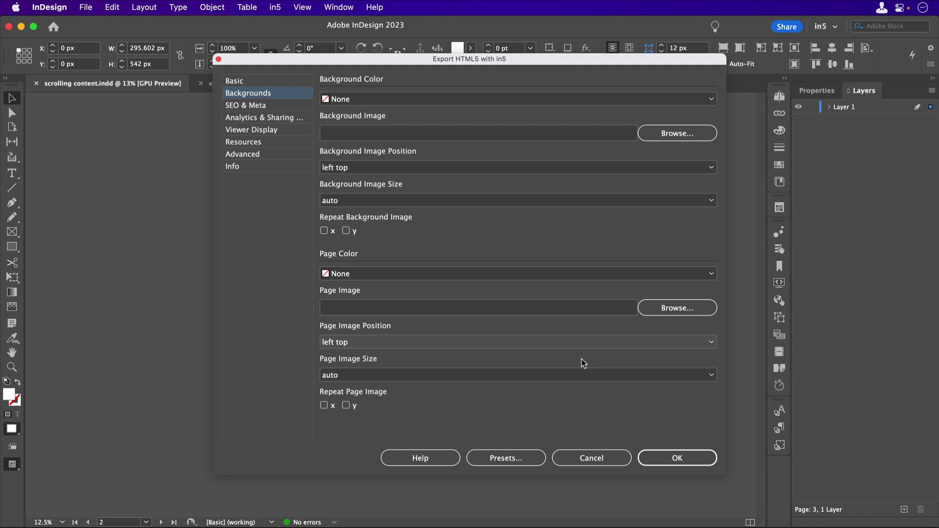
left_click(663, 459)
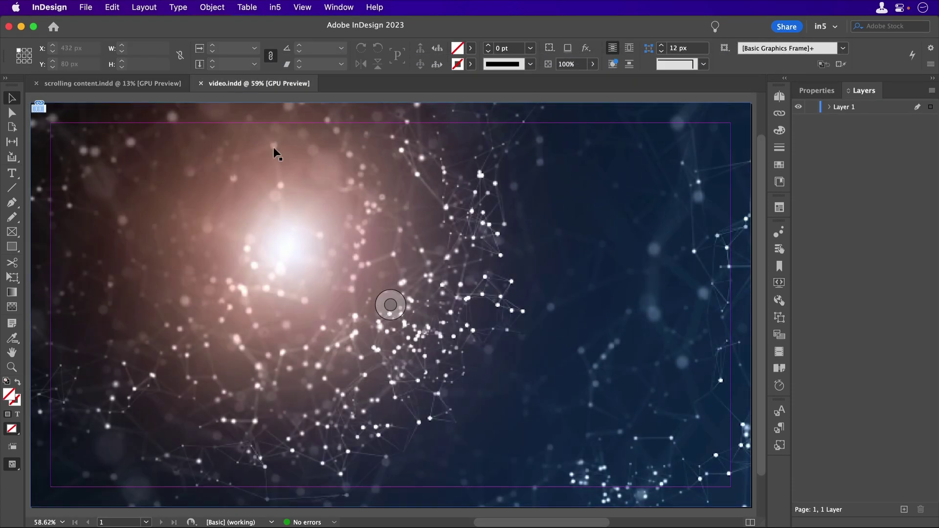
Give the background video in5 Video settings with Auto Play, Mute and Loop on and Controller Skin None
left_click(275, 7)
mouse_move(345, 72)
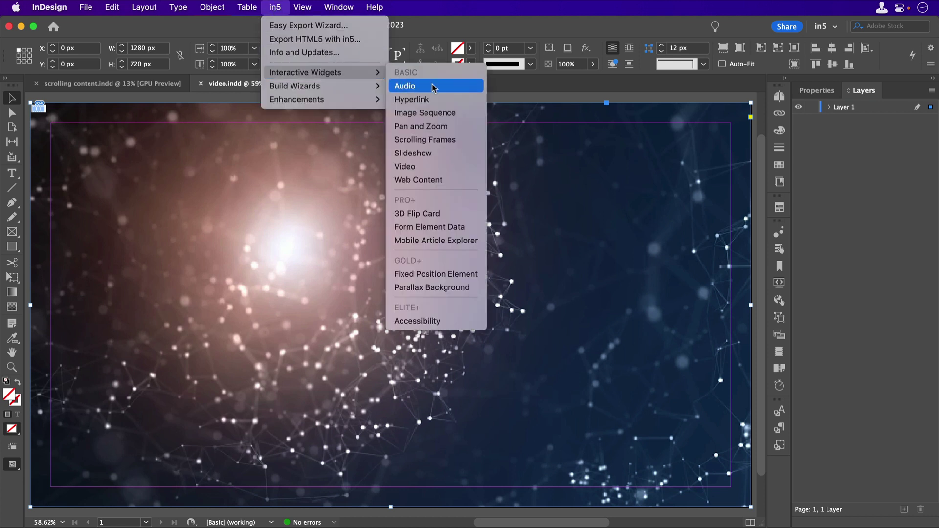
left_click(453, 165)
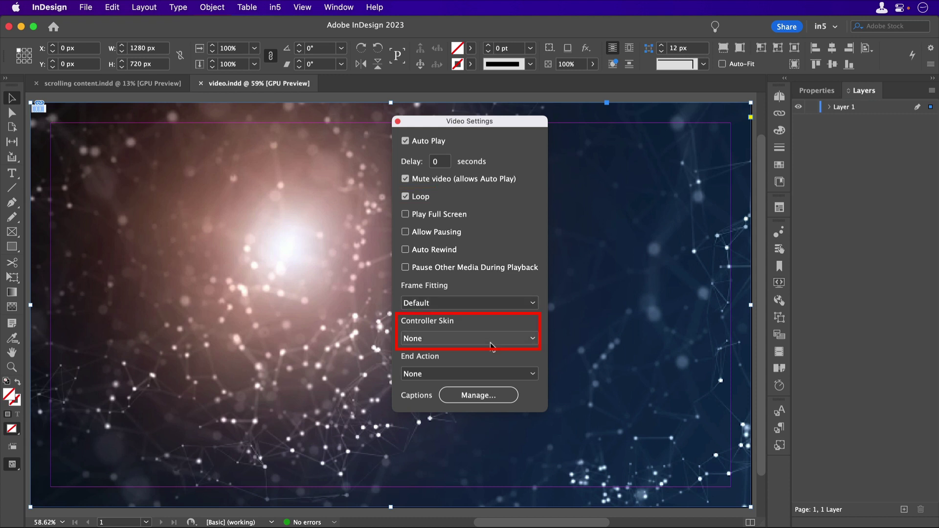
left_click(398, 121)
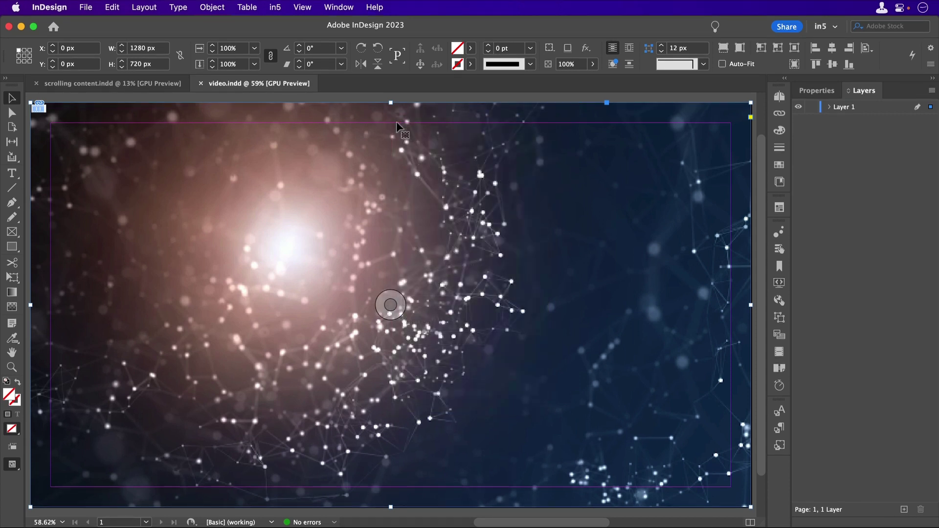
Draw a 1024 × 720 px frame over the video and make it Web Content showing html5_output/index.html
left_click(12, 247)
left_click_drag(114, 103, 679, 508)
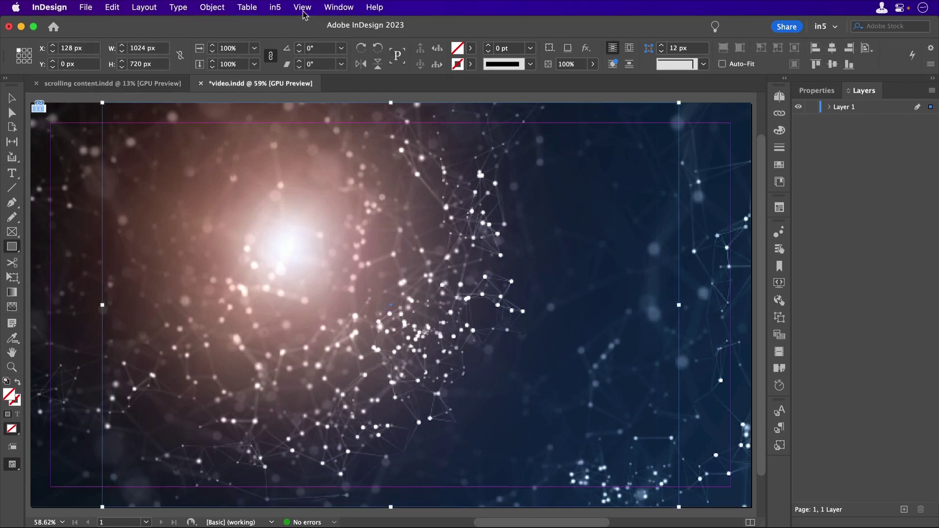
left_click(280, 10)
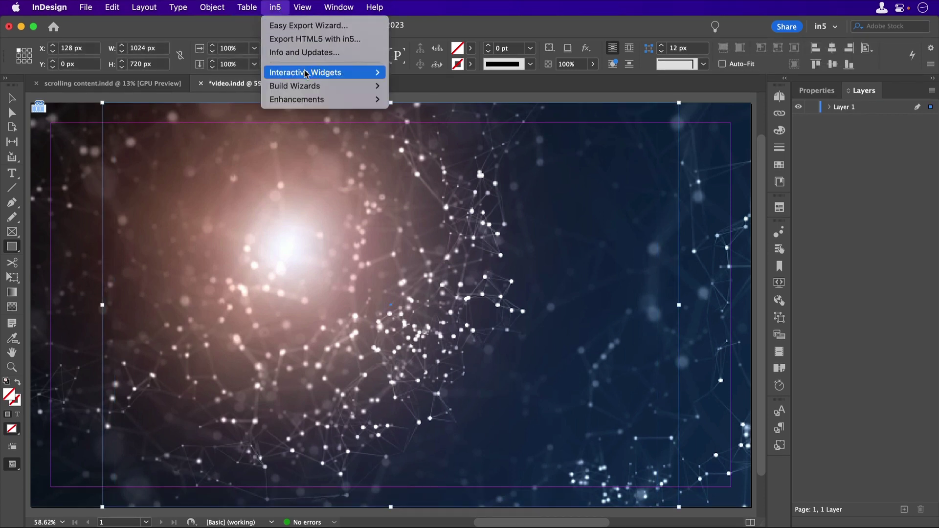
mouse_move(313, 73)
left_click(443, 180)
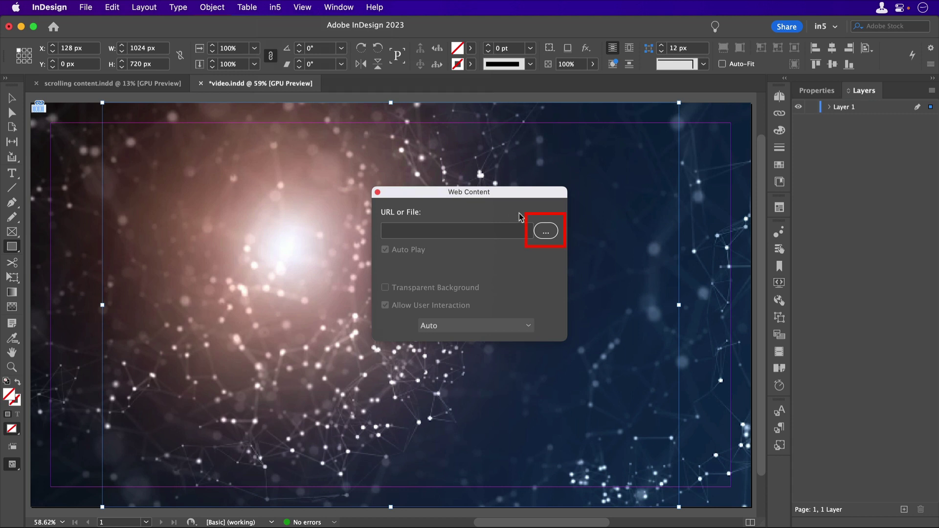
left_click(546, 231)
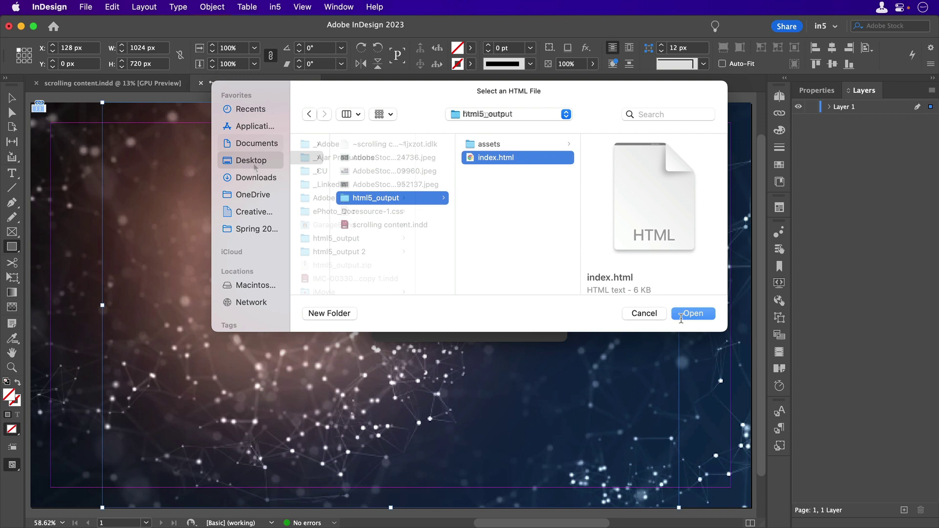
left_click(693, 313)
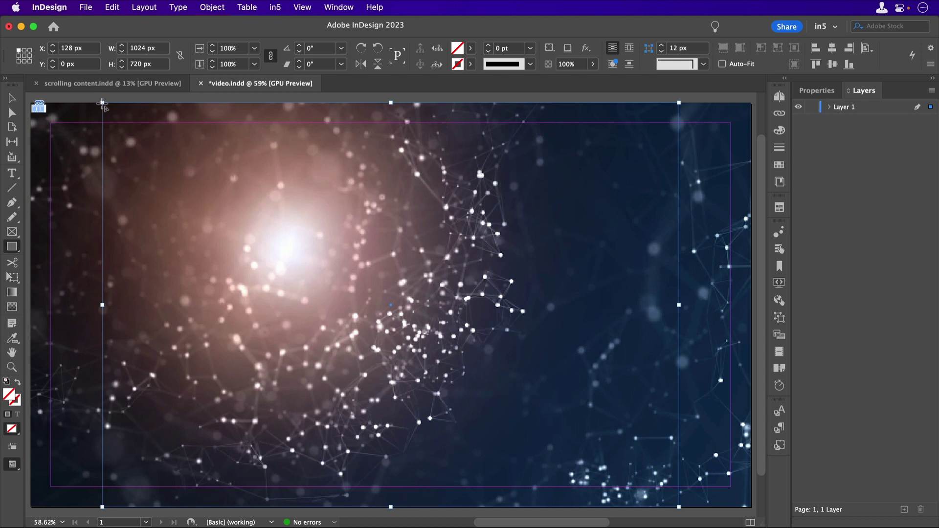
Draw a second rectangle over the video, filled with [Paper] at 50% opacity
left_click_drag(103, 103, 679, 507)
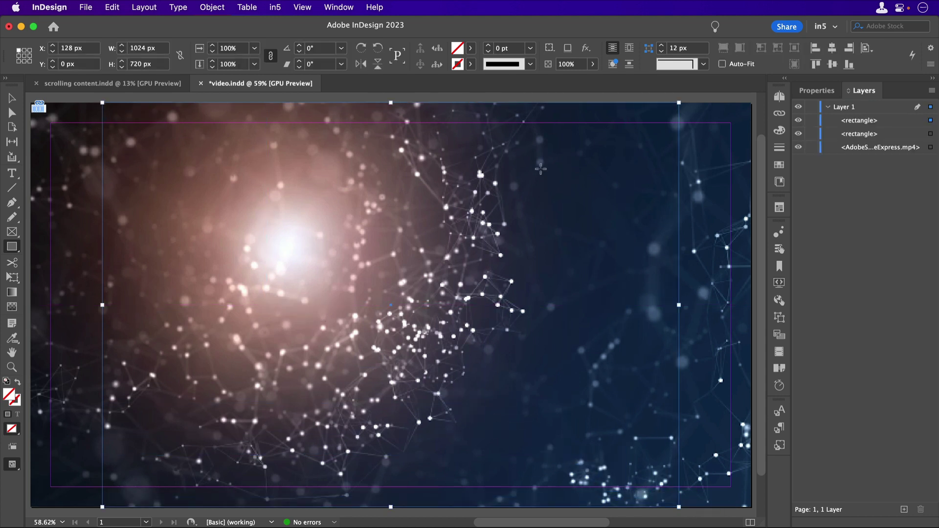
left_click(471, 49)
left_click(409, 113)
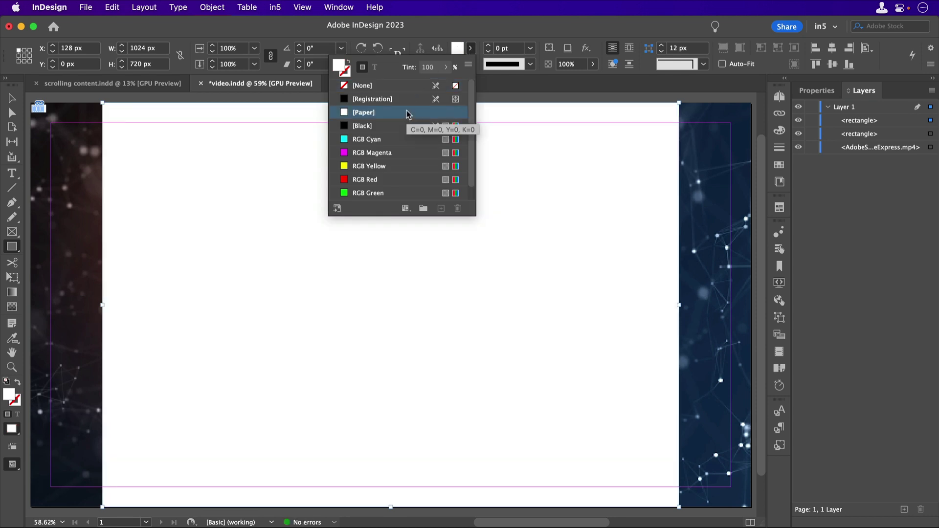
left_click(214, 7)
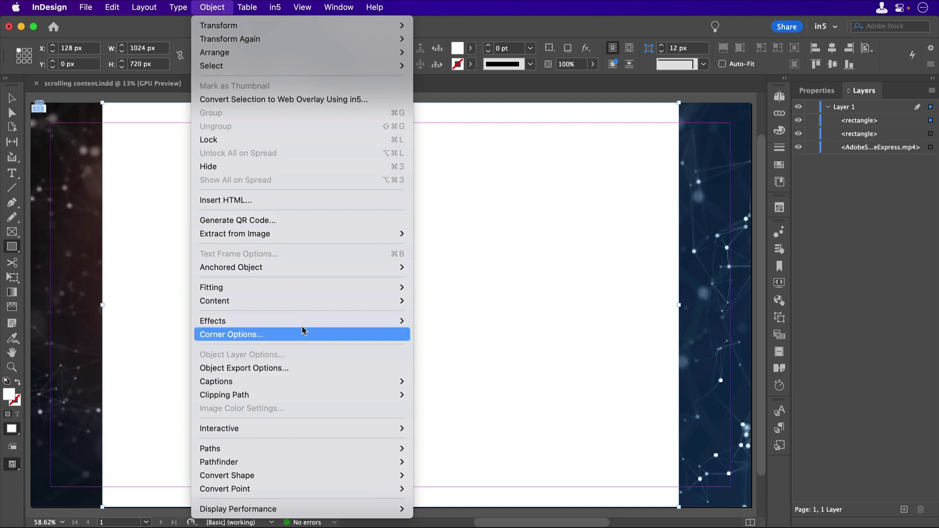
mouse_move(324, 323)
left_click(434, 324)
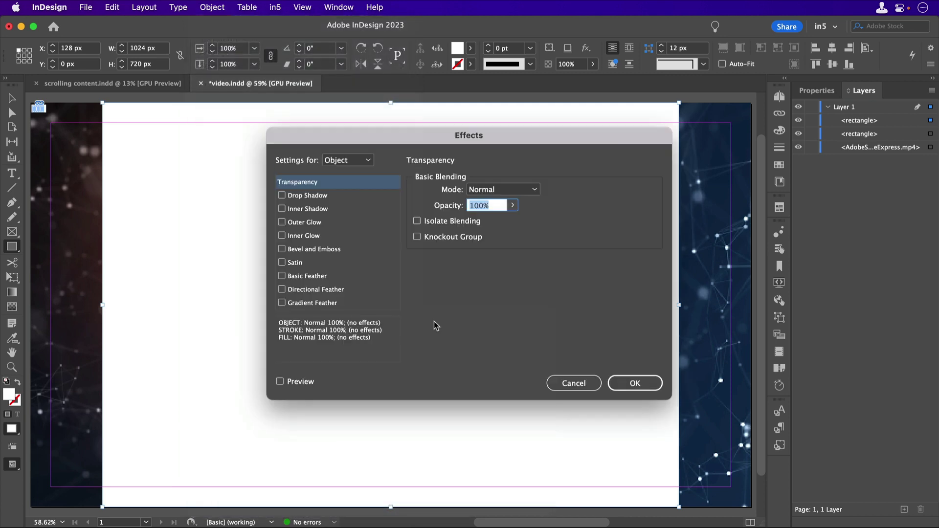
type("50")
key("Return")
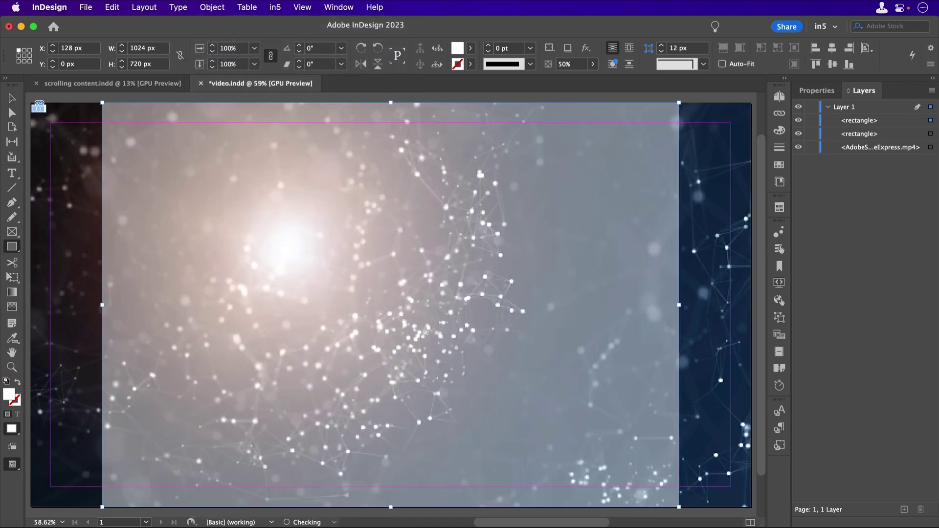
Send the white rectangle backward so it sits behind the web content frame
left_click(212, 8)
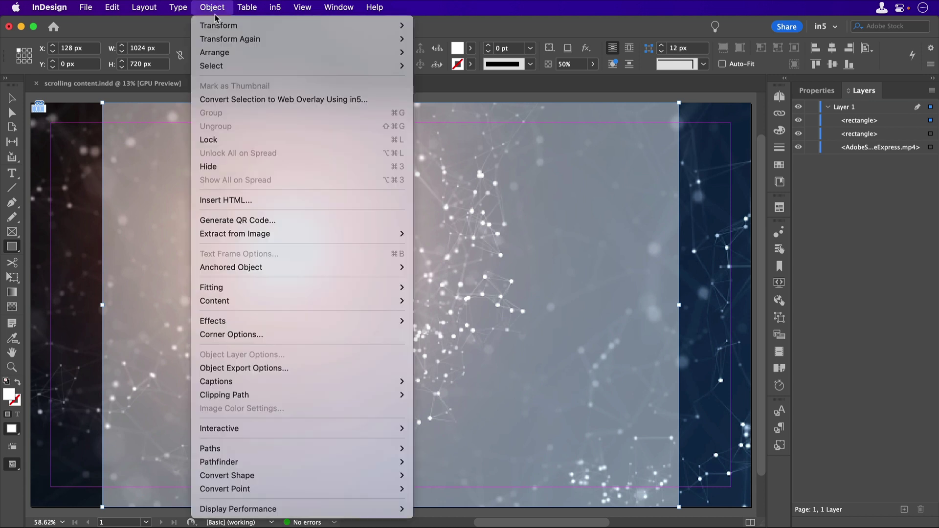
mouse_move(220, 54)
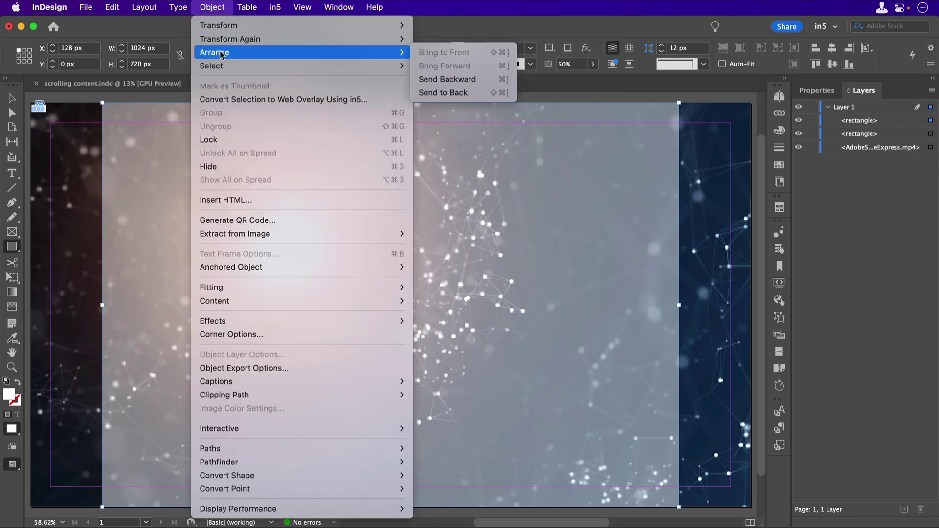
left_click(462, 79)
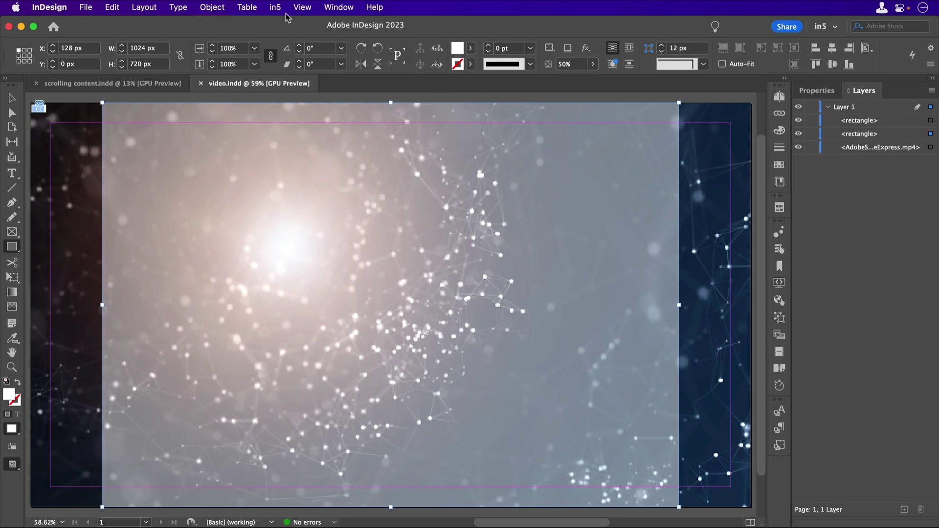
Open the in5 HTML5 export for video.indd and check Desktop Scaling is Fill Width under Advanced
left_click(274, 7)
left_click(314, 35)
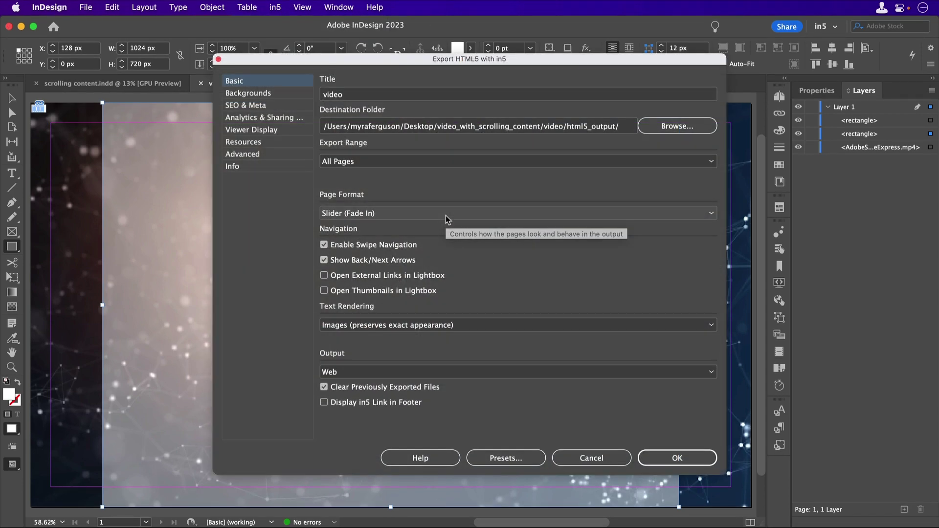
left_click(242, 153)
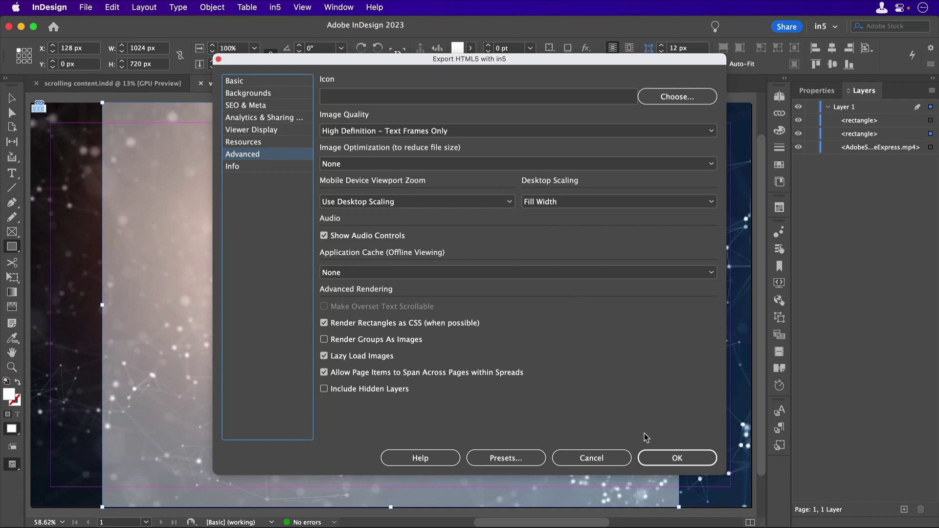
left_click(662, 460)
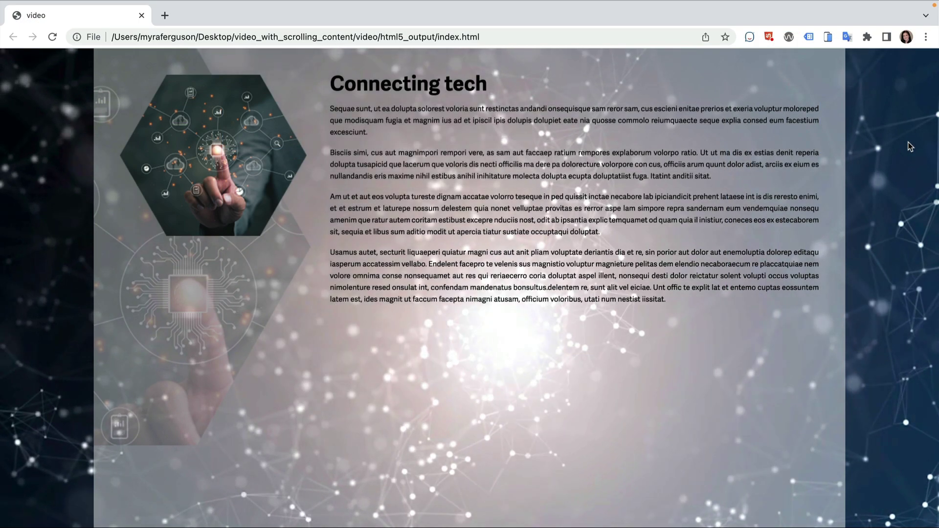